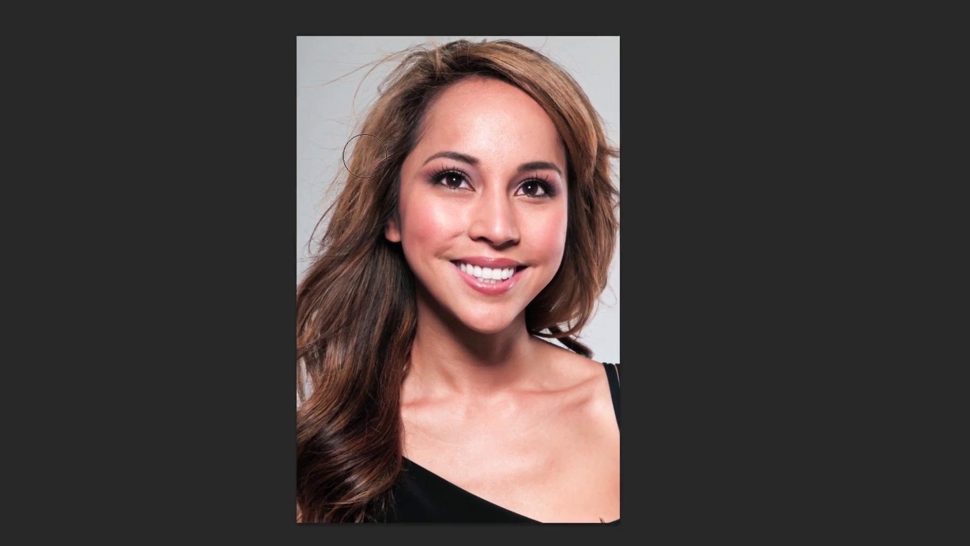
- Brush over the flyaway hair strands on the left, top and right as a throwaway demonstration
mouse_move(380, 73)
left_mouse_down()
mouse_move(411, 41)
mouse_move(348, 136)
mouse_move(314, 242)
mouse_move(327, 68)
left_mouse_up()
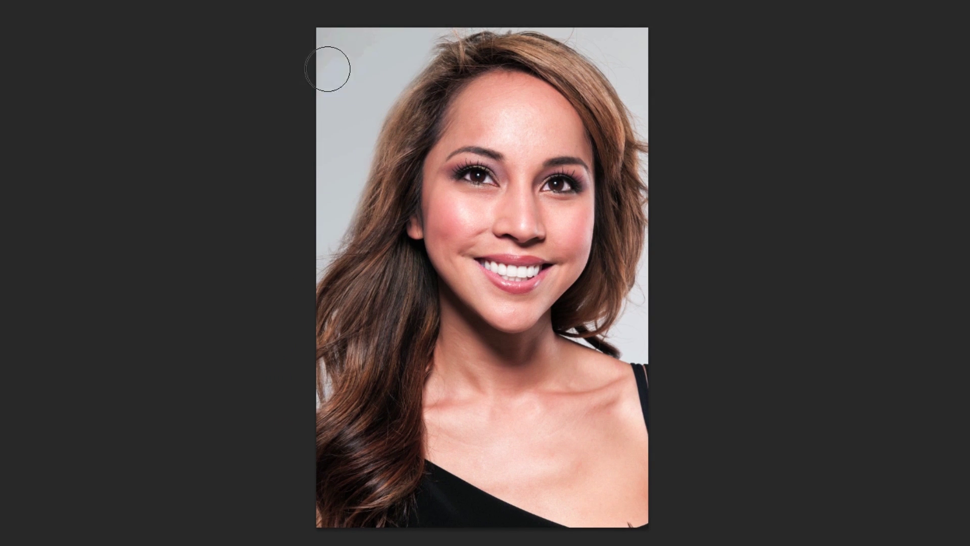
mouse_move(496, 7)
left_mouse_down()
mouse_move(587, 21)
mouse_move(629, 106)
mouse_move(659, 268)
mouse_move(645, 298)
mouse_move(595, 273)
left_mouse_up()
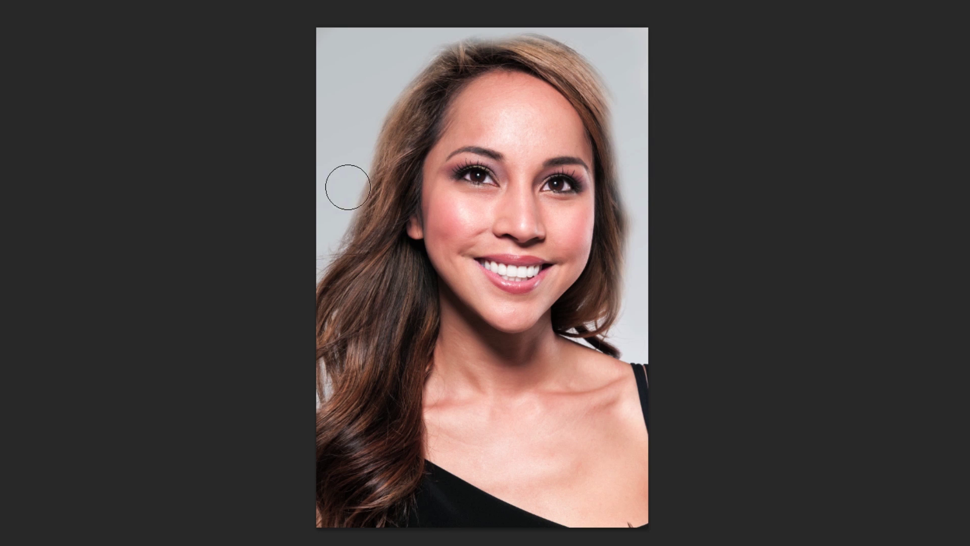
left_click_drag(348, 187, 305, 271)
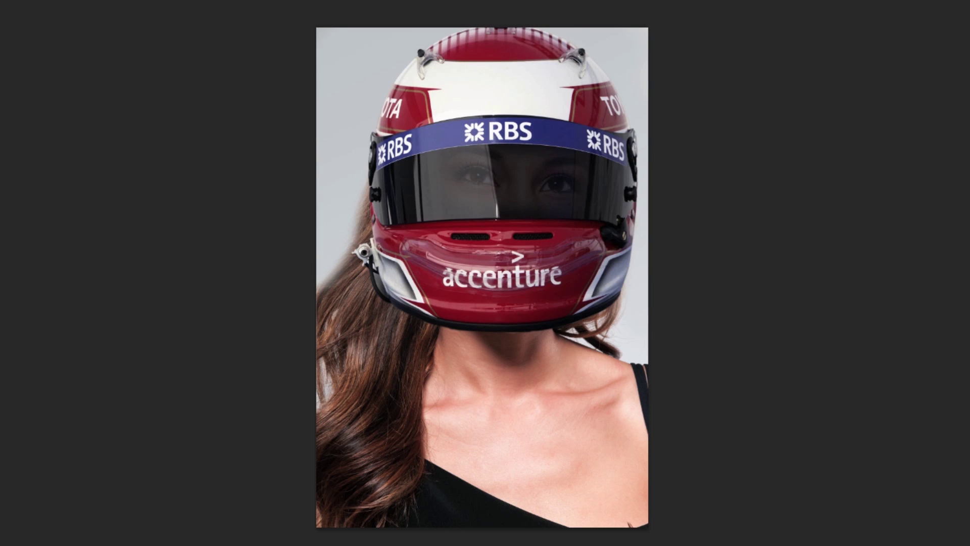
left_click_drag(344, 168, 358, 206)
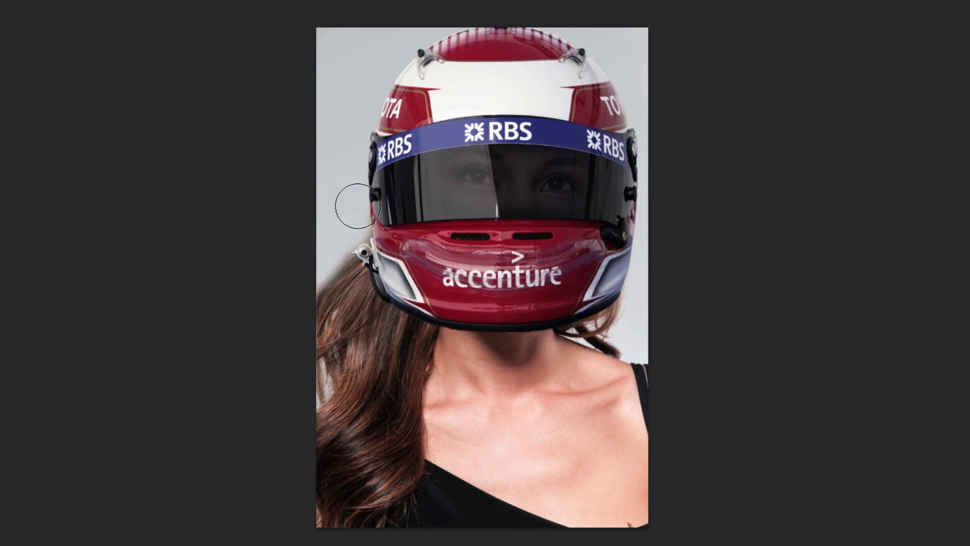
left_click_drag(323, 278, 302, 331)
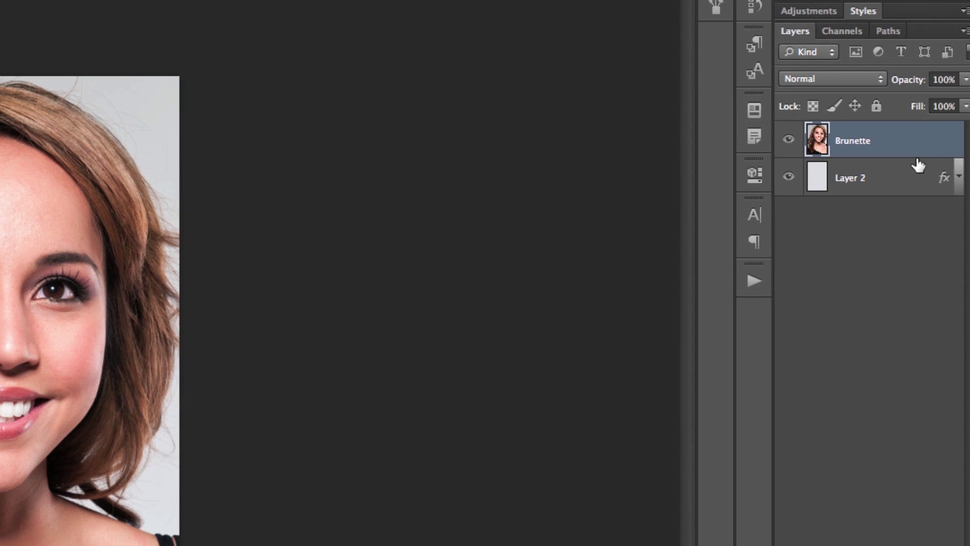
- Duplicate the Brunette layer with Cmd+J to create Brunette copy, undoing the first drag attempt
left_click_drag(908, 146, 908, 545)
left_click_drag(880, 501, 884, 513)
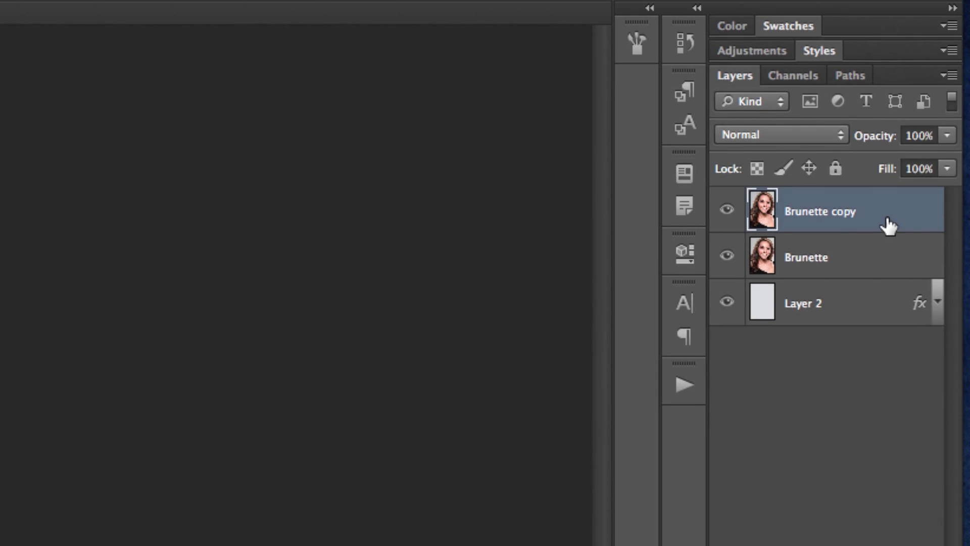
key("ctrl+z")
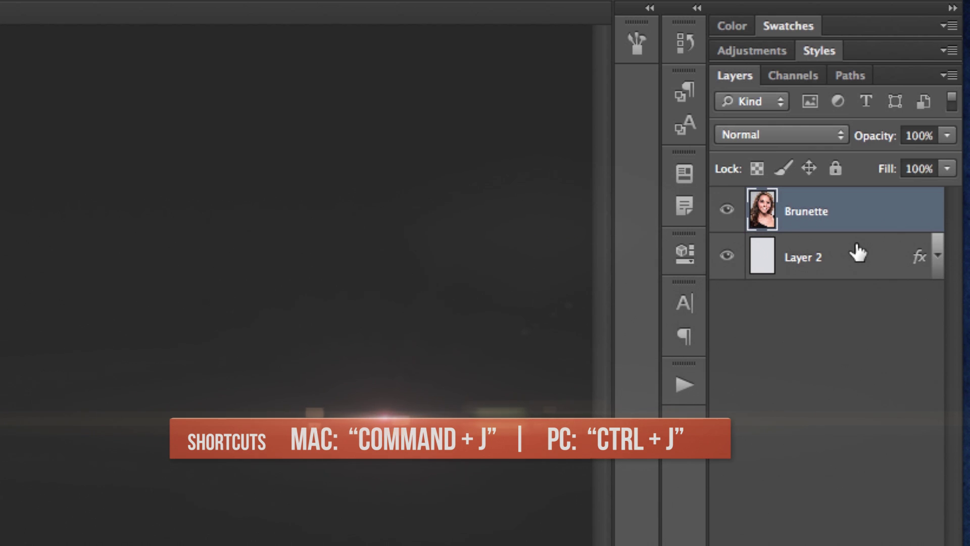
key("super+j")
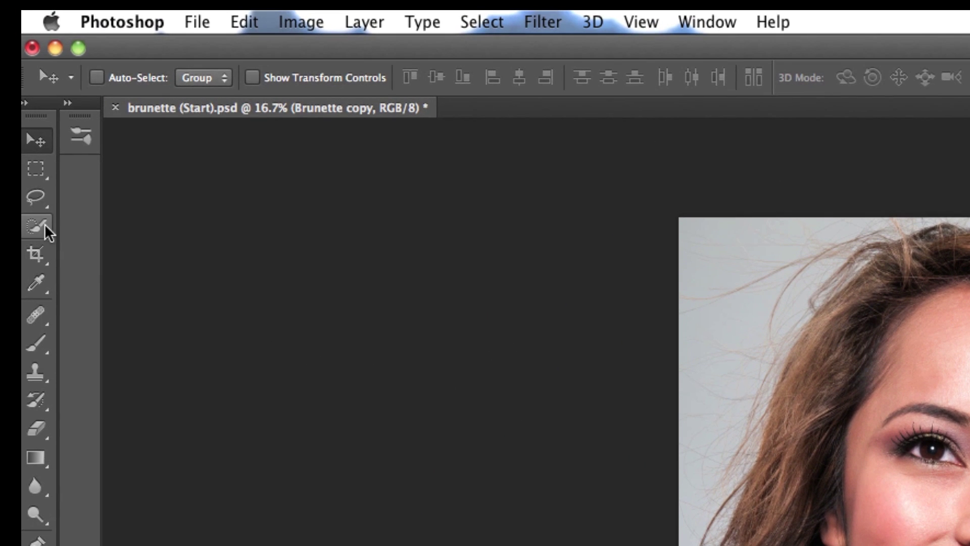
- Quick-select the woman's hair, face and shoulders, subtracting the grey patch beside the right hair
left_click(40, 227)
left_click(42, 226)
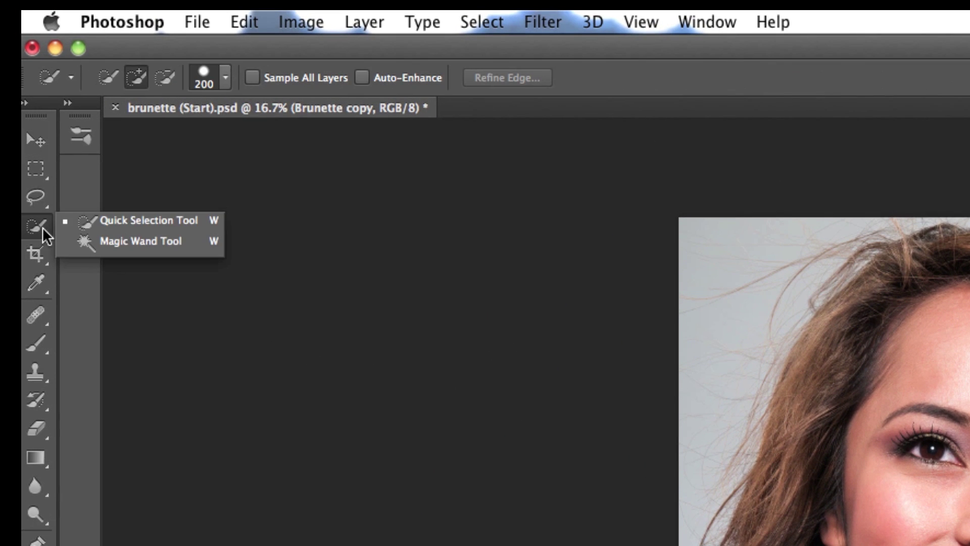
left_click(161, 221)
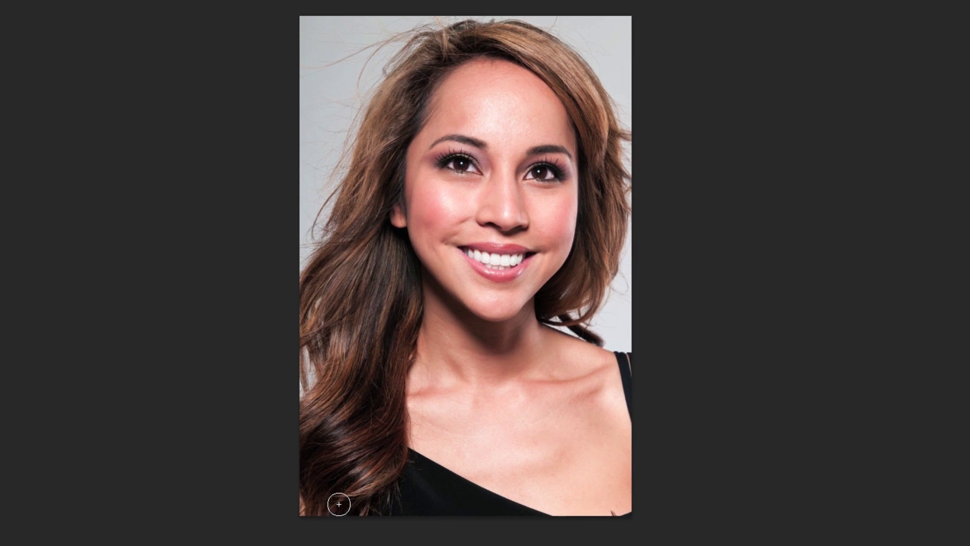
mouse_move(352, 381)
left_mouse_down()
mouse_move(352, 293)
mouse_move(402, 126)
mouse_move(484, 52)
left_mouse_up()
mouse_move(545, 53)
left_mouse_down()
mouse_move(591, 134)
mouse_move(582, 245)
mouse_move(518, 266)
mouse_move(495, 302)
mouse_move(517, 338)
mouse_move(574, 368)
left_mouse_up()
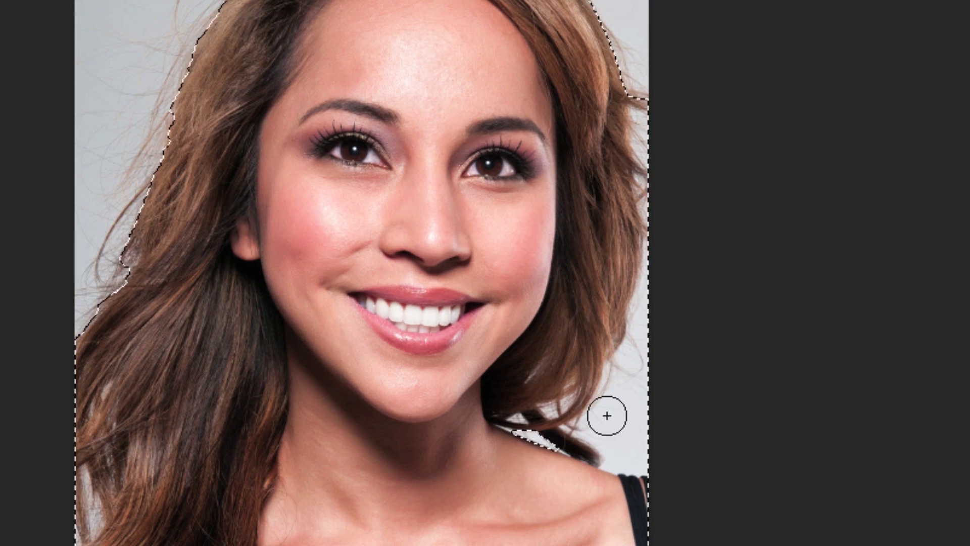
left_click_drag(627, 416, 628, 421)
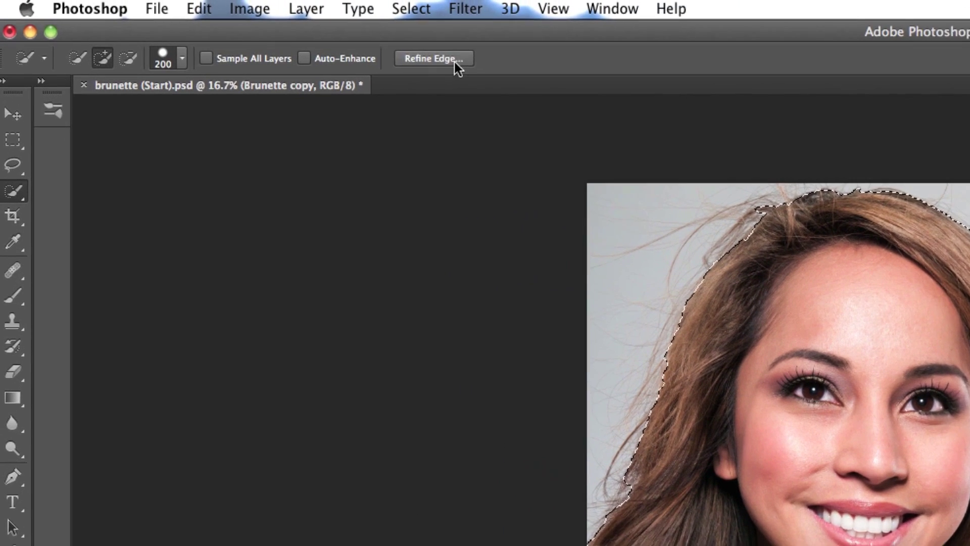
- Open Select > Refine Edge to preview the selected woman against black
left_click(447, 60)
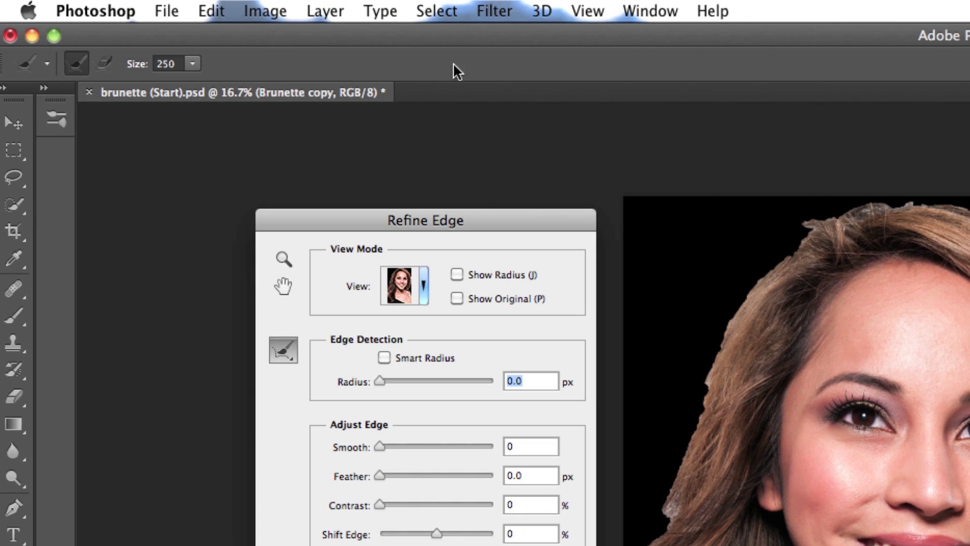
key("Escape")
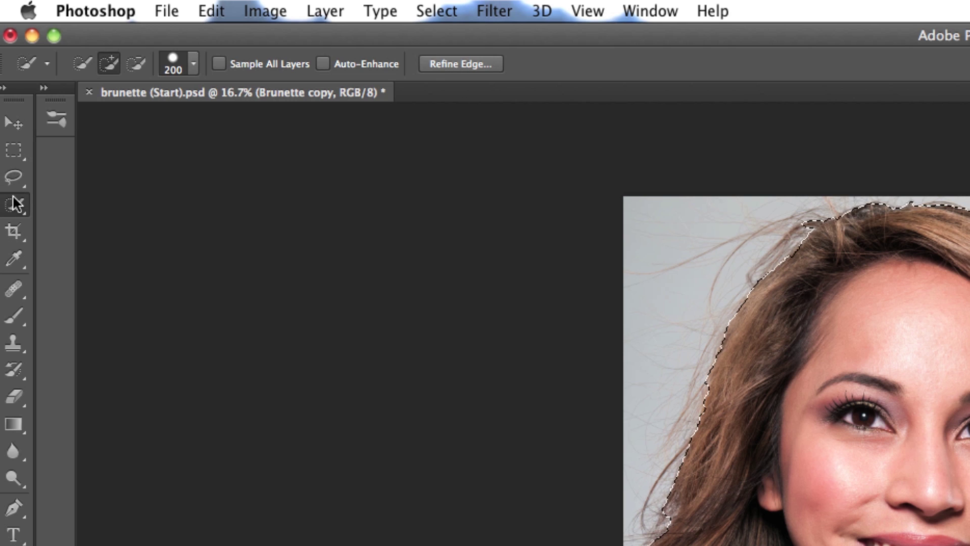
left_click(14, 127)
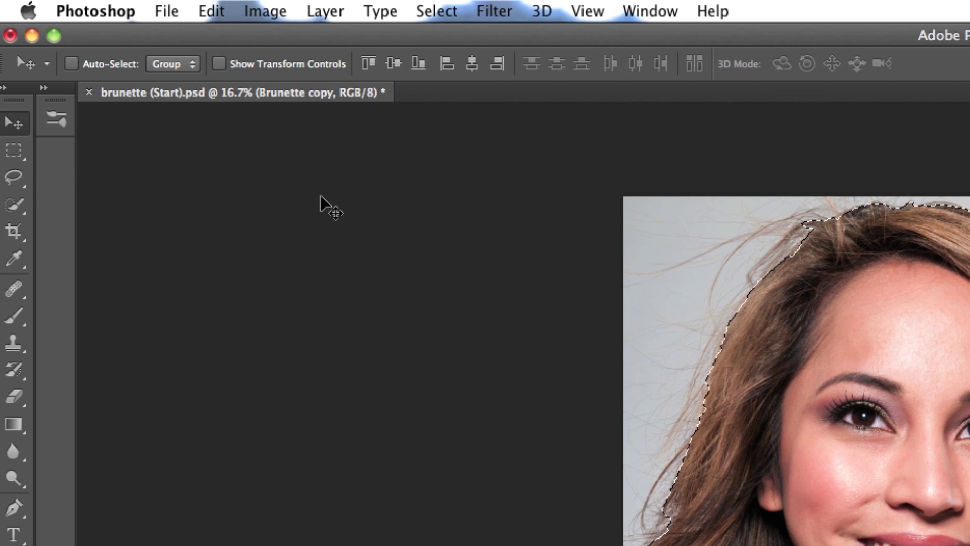
left_click(451, 19)
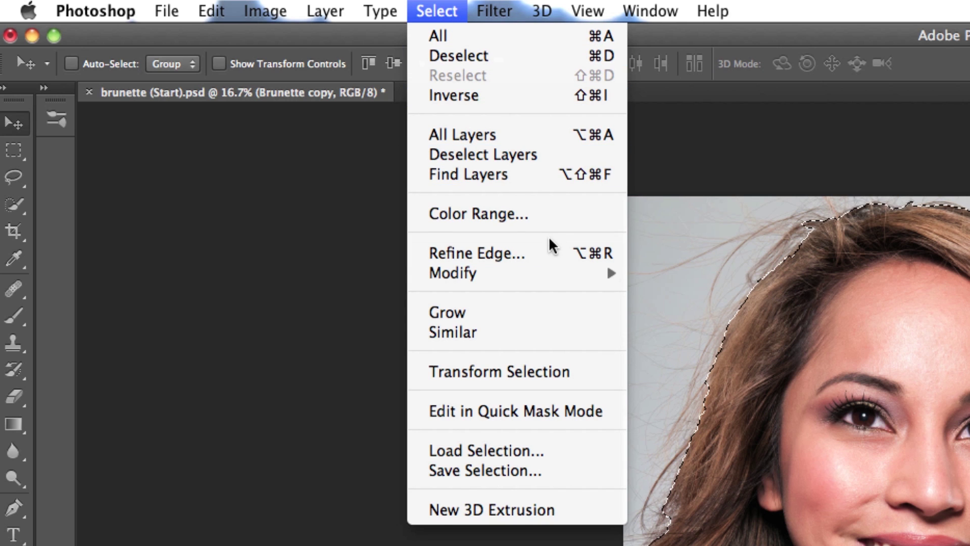
left_click(538, 251)
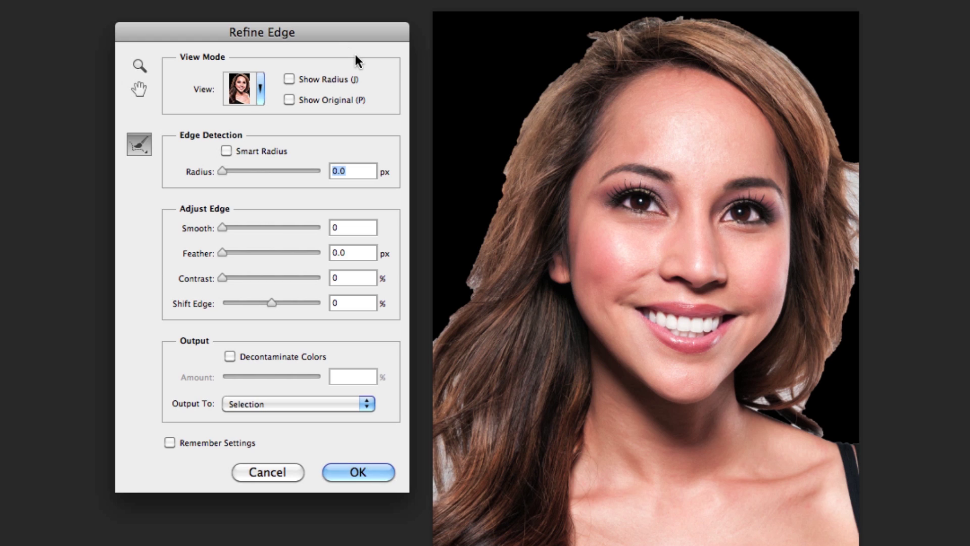
- Paint the Refine Radius over the left, top and right hair edges to capture loose strands
left_click_drag(326, 34, 331, 69)
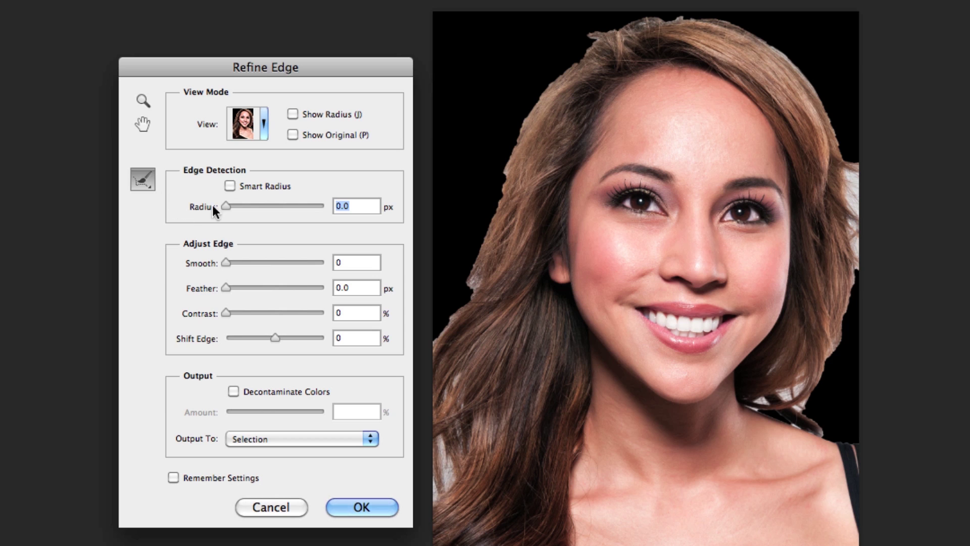
mouse_move(621, 25)
left_mouse_down()
mouse_move(562, 68)
mouse_move(509, 139)
mouse_move(531, 114)
mouse_move(485, 248)
mouse_move(458, 289)
left_mouse_up()
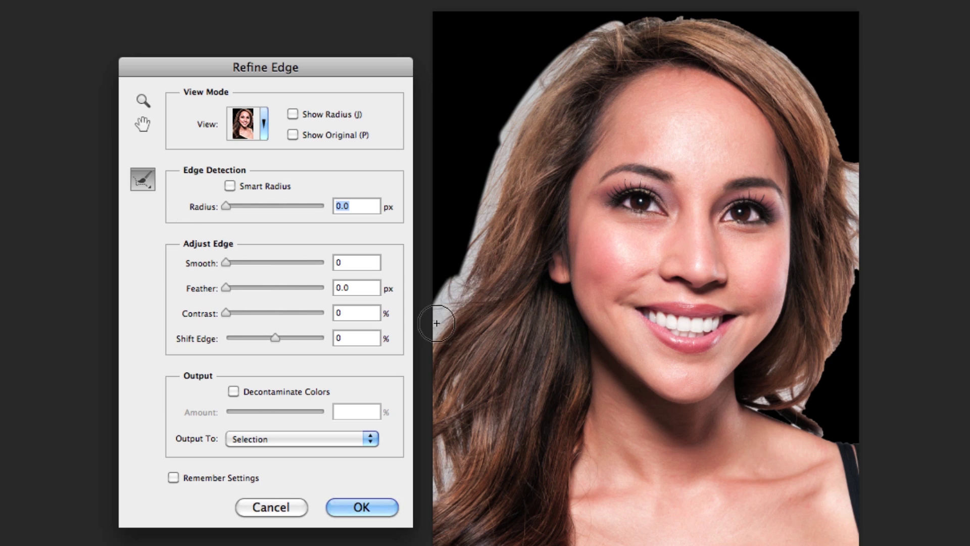
left_click_drag(437, 323, 492, 174)
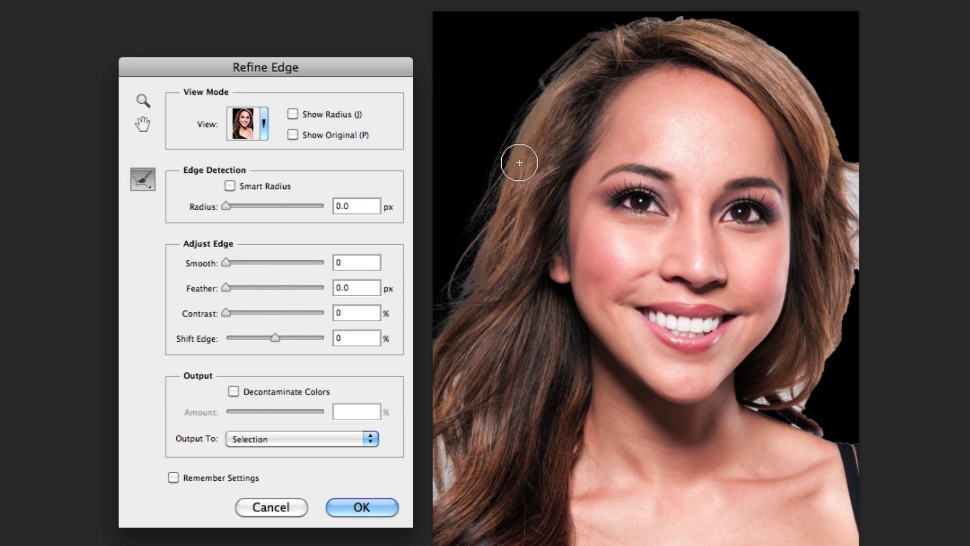
mouse_move(570, 69)
left_mouse_down()
mouse_move(670, 15)
mouse_move(633, 21)
mouse_move(715, 19)
left_mouse_up()
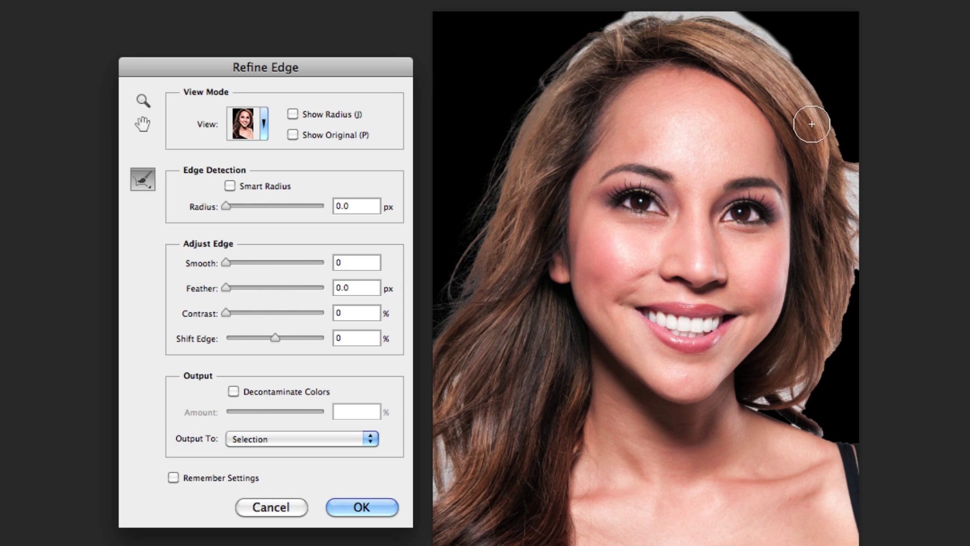
mouse_move(812, 124)
left_mouse_down()
mouse_move(842, 147)
mouse_move(848, 178)
left_mouse_up()
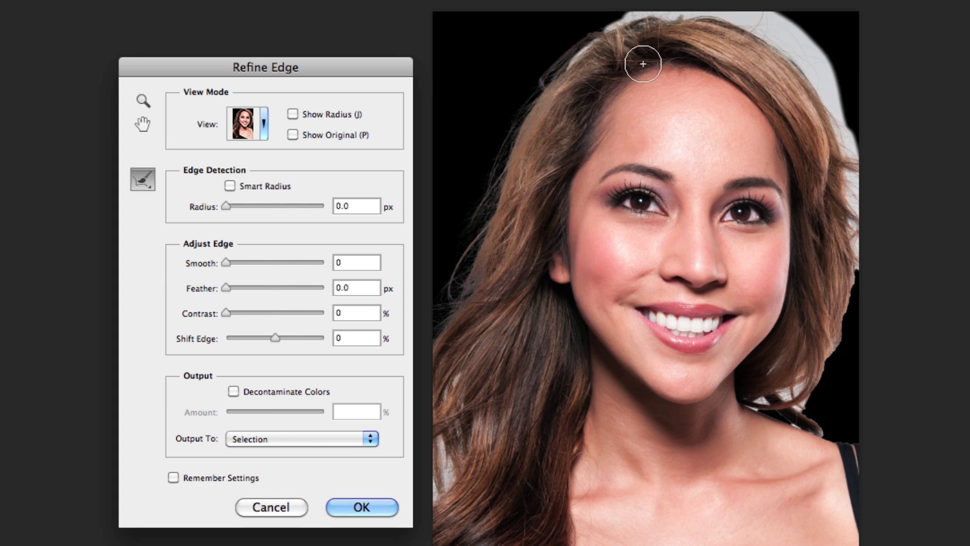
mouse_move(543, 66)
left_mouse_down()
mouse_move(581, 30)
mouse_move(519, 113)
mouse_move(503, 94)
mouse_move(476, 106)
mouse_move(493, 74)
mouse_move(444, 93)
mouse_move(468, 54)
mouse_move(462, 153)
mouse_move(500, 158)
mouse_move(484, 177)
mouse_move(487, 77)
mouse_move(450, 309)
mouse_move(449, 267)
mouse_move(565, 18)
left_mouse_up()
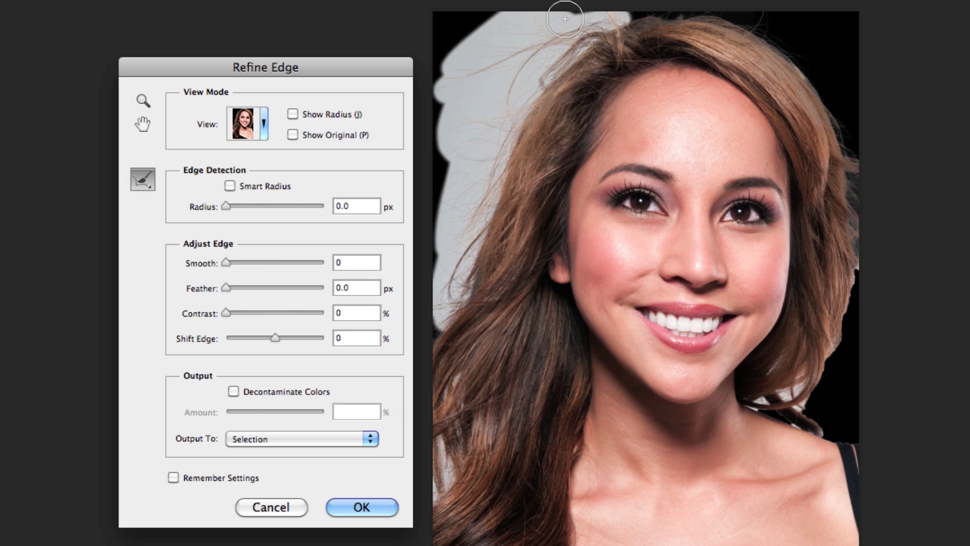
left_click_drag(518, 350, 515, 354)
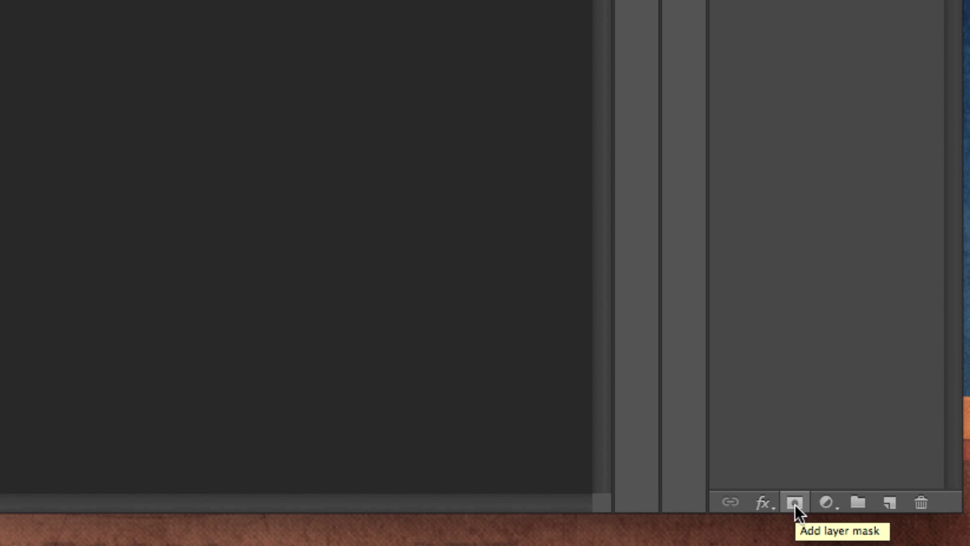
- Add a layer mask to Brunette copy from the portrait selection
left_click(797, 505)
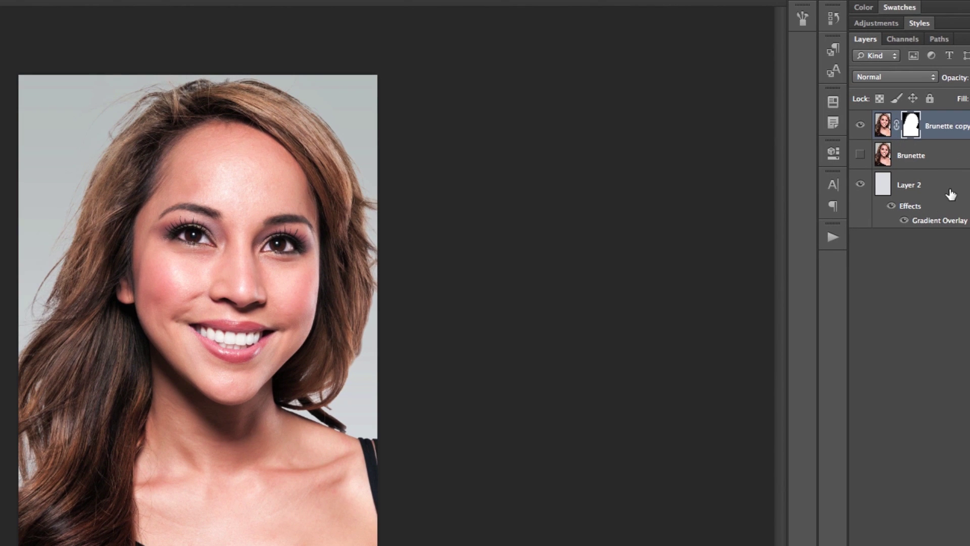
left_click(951, 194)
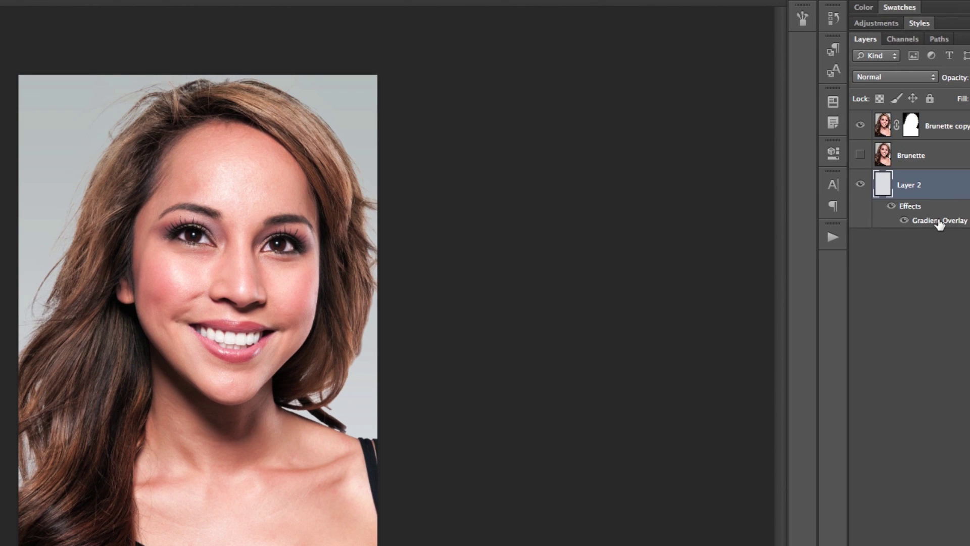
double_click(938, 222)
- Set Layer 2's Gradient Overlay to the yellow-to-orange Sunset preset
left_click(709, 373)
scroll(896, 192, "down", 5)
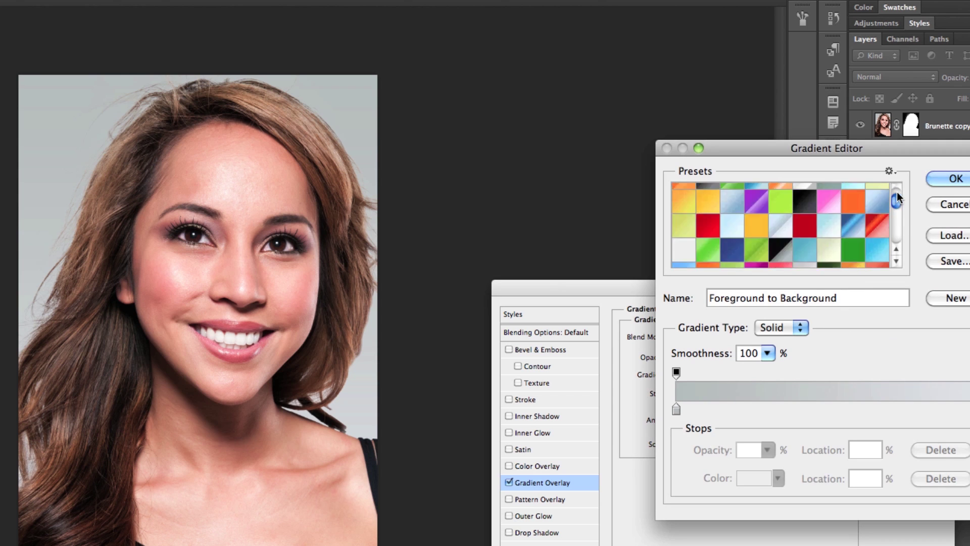
left_click(687, 258)
left_click(954, 179)
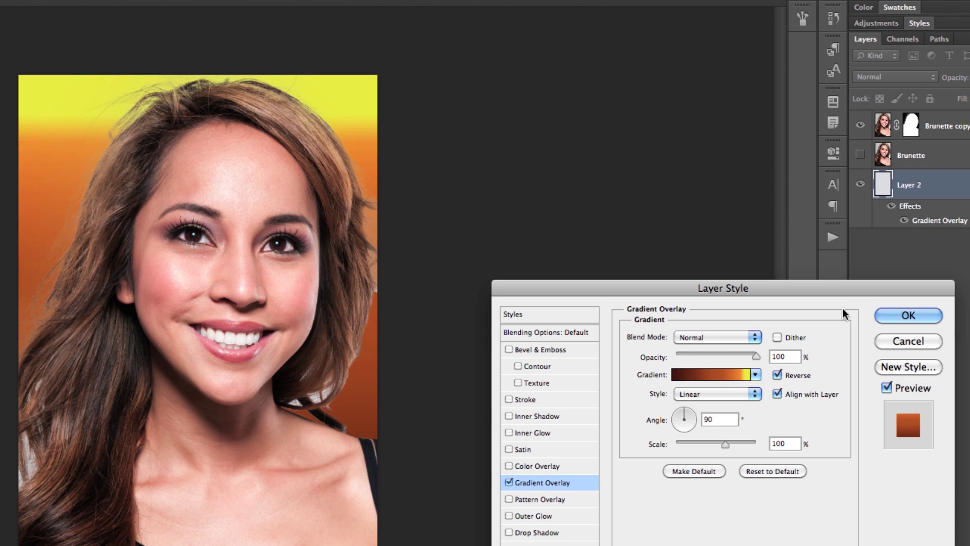
left_click(905, 315)
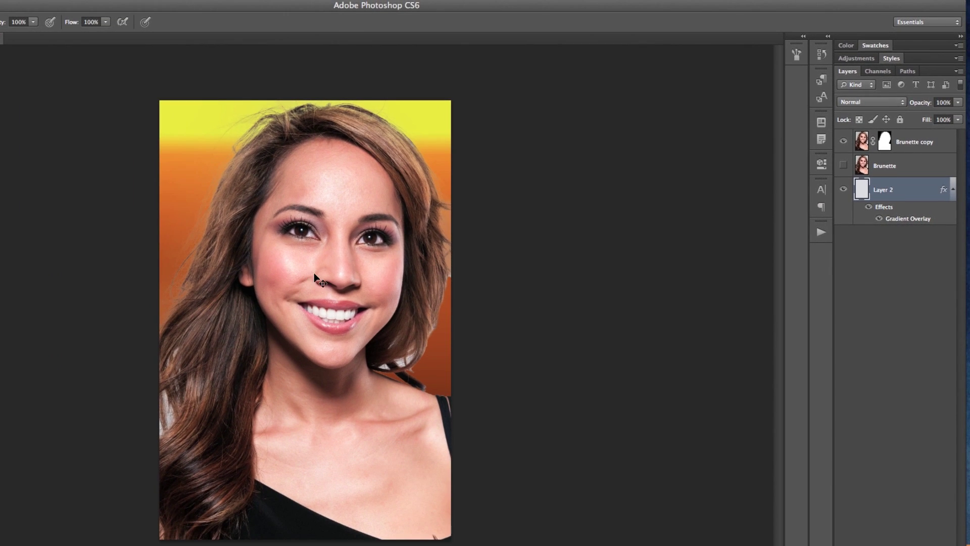
- Zoom in on the hairline and forehead and select the Brunette copy layer
scroll(312, 277, "up", 5)
scroll(286, 260, "up", 10)
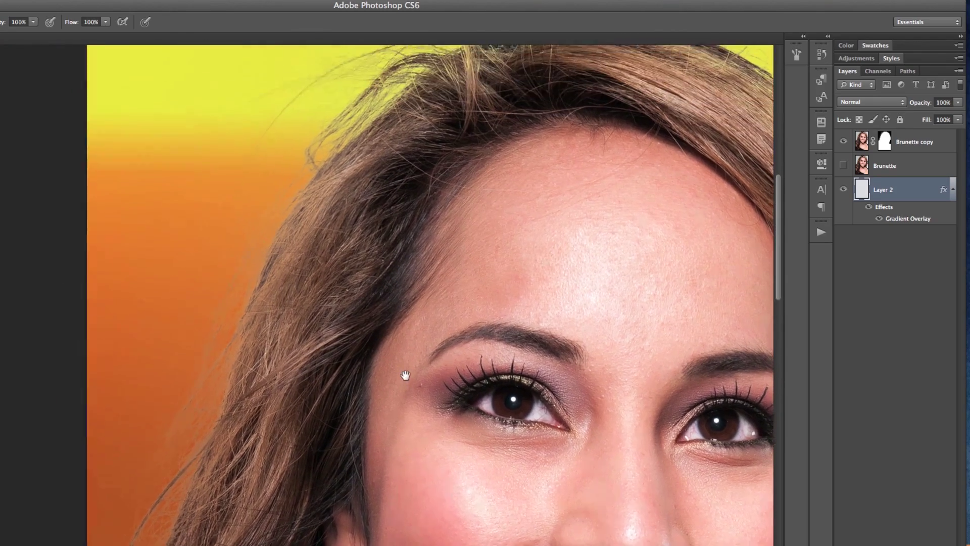
left_click_drag(405, 375, 419, 373)
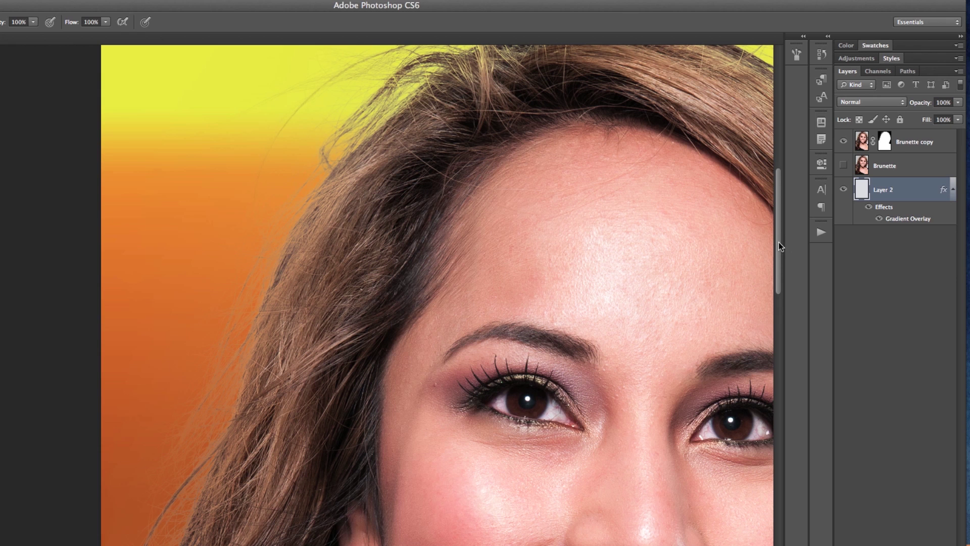
left_click(947, 150)
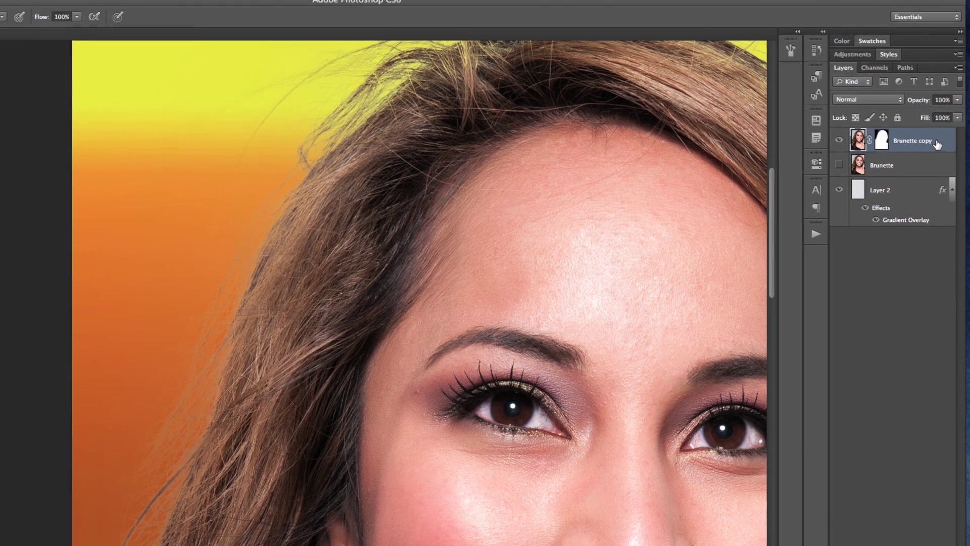
- Enable Inner Glow on Brunette copy with a dark brown colour sampled from the hair
right_click(928, 145)
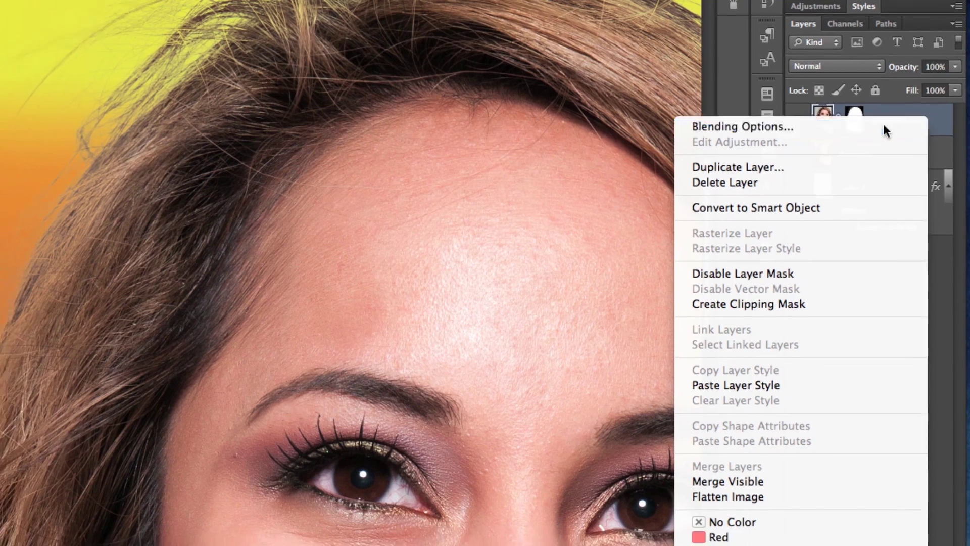
left_click(879, 135)
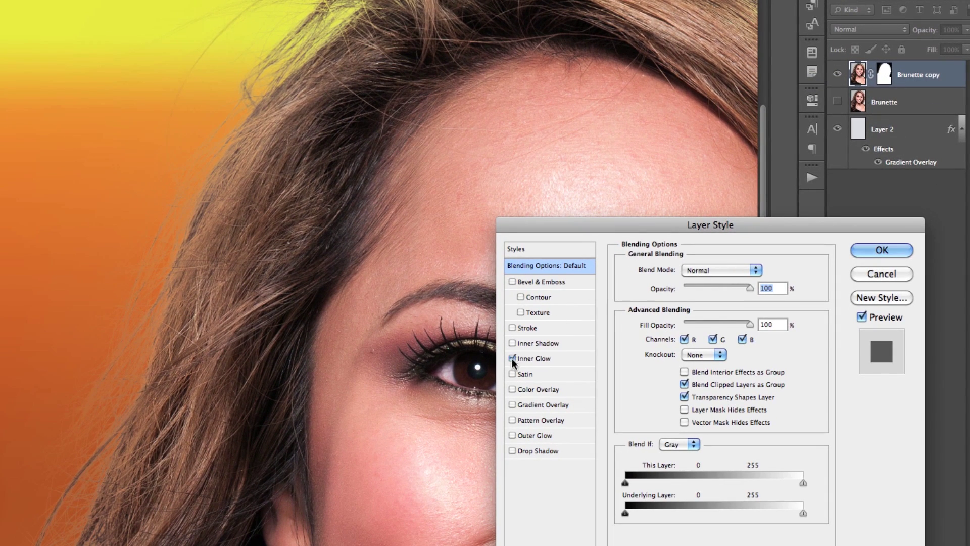
left_click(512, 359)
left_click(538, 358)
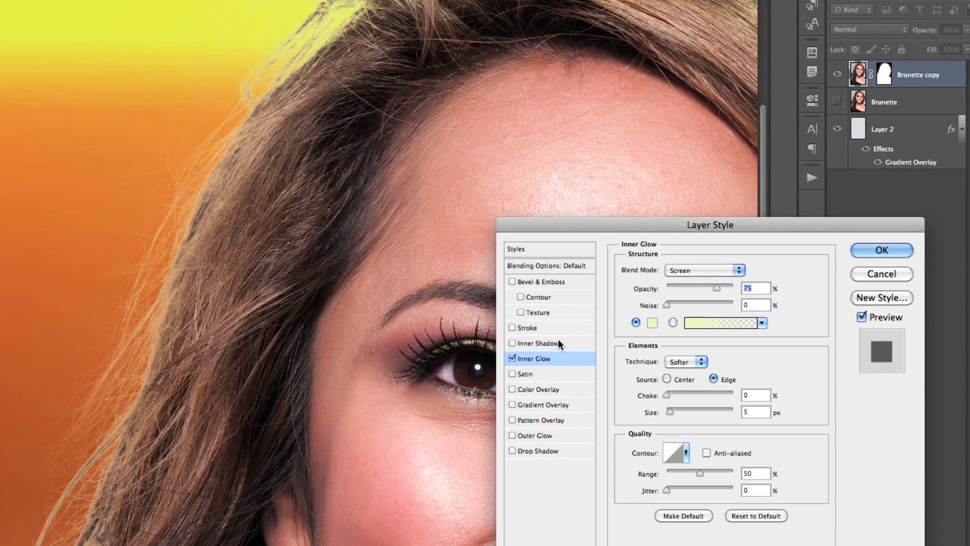
left_click(653, 324)
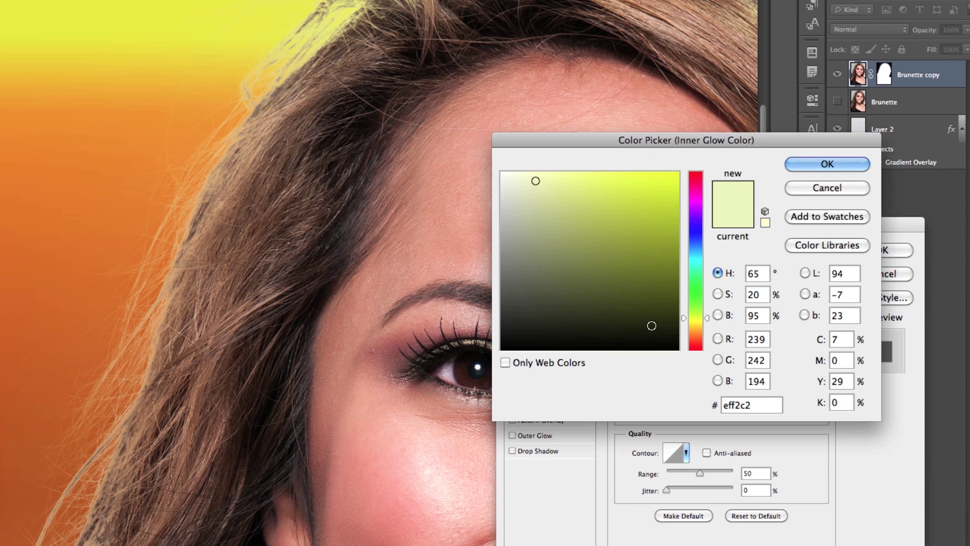
left_click(296, 240)
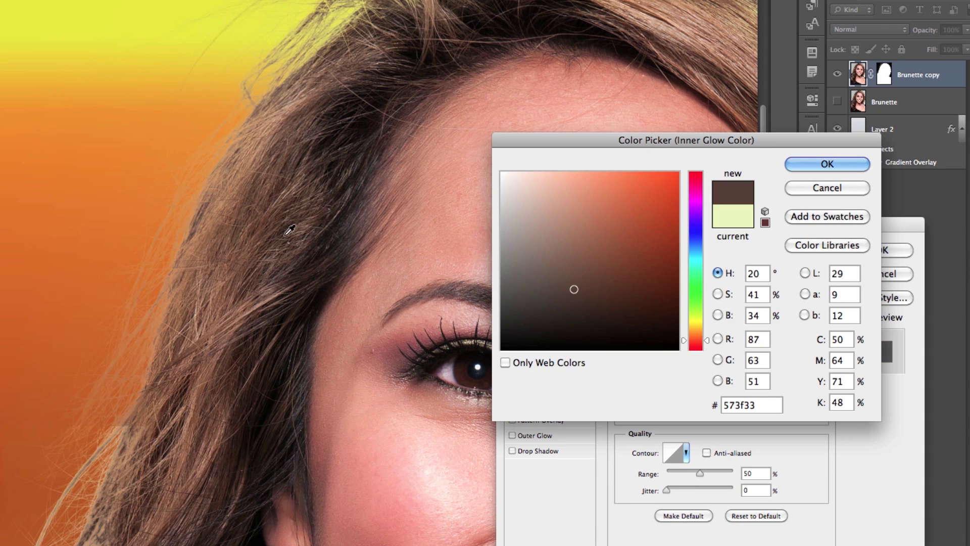
left_click(806, 165)
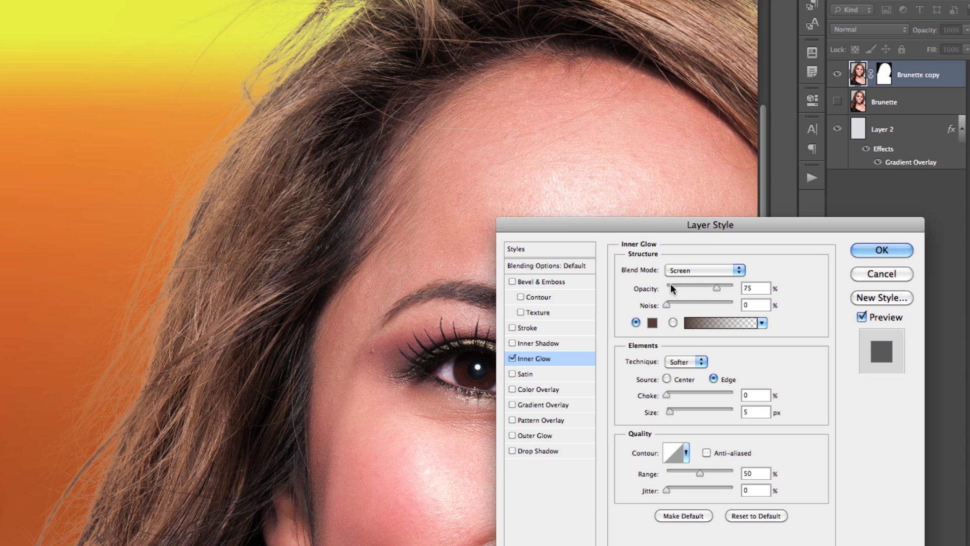
- Set the Inner Glow blend mode to Multiply and apply the layer style
left_click(688, 271)
left_click(690, 207)
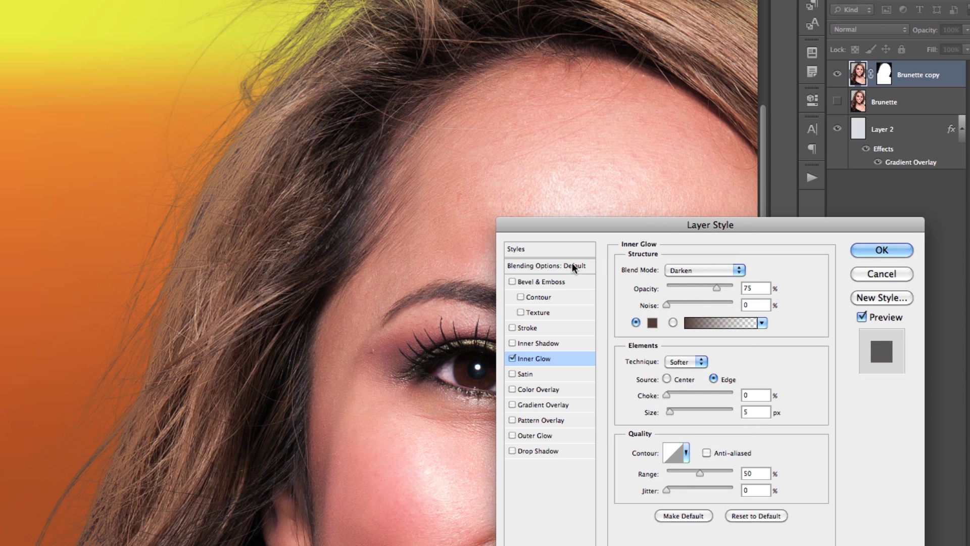
left_click(698, 270)
left_click(696, 280)
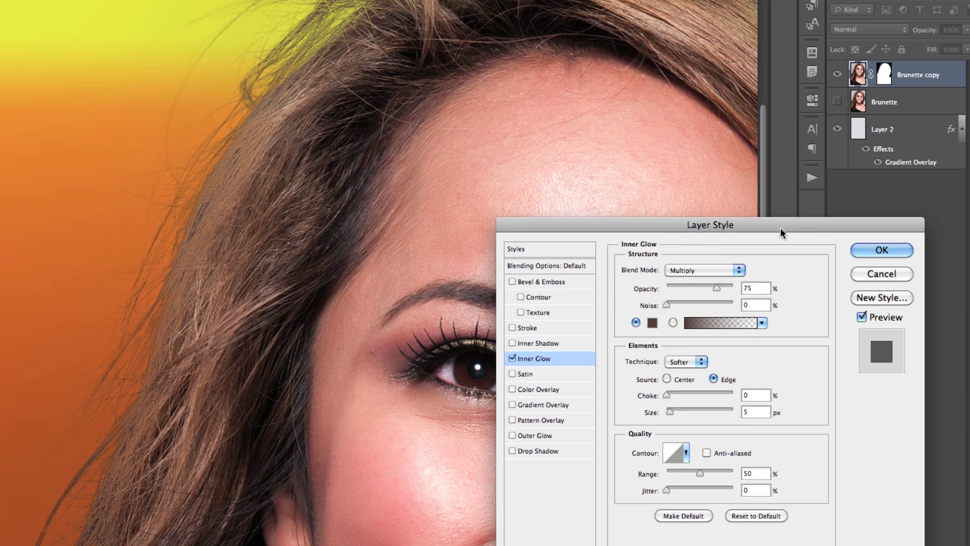
left_click(870, 249)
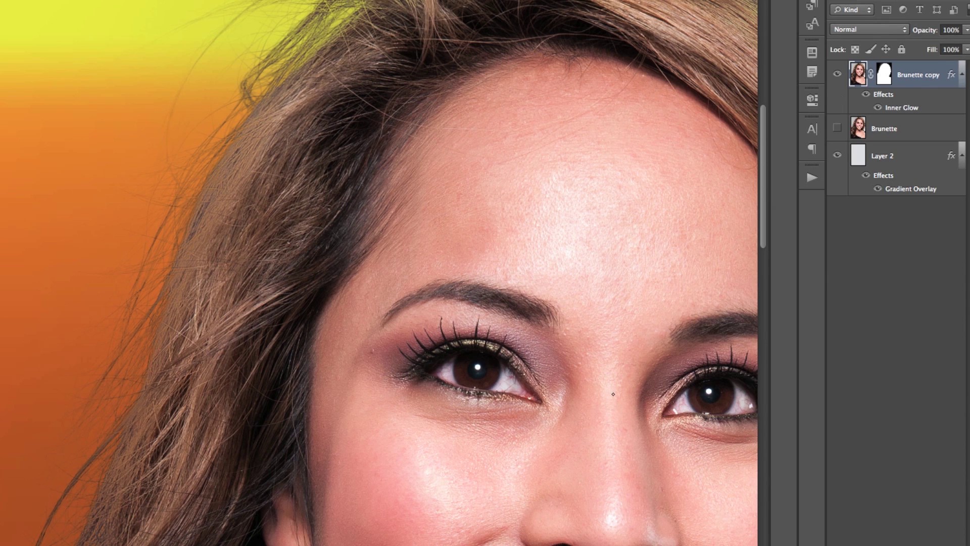